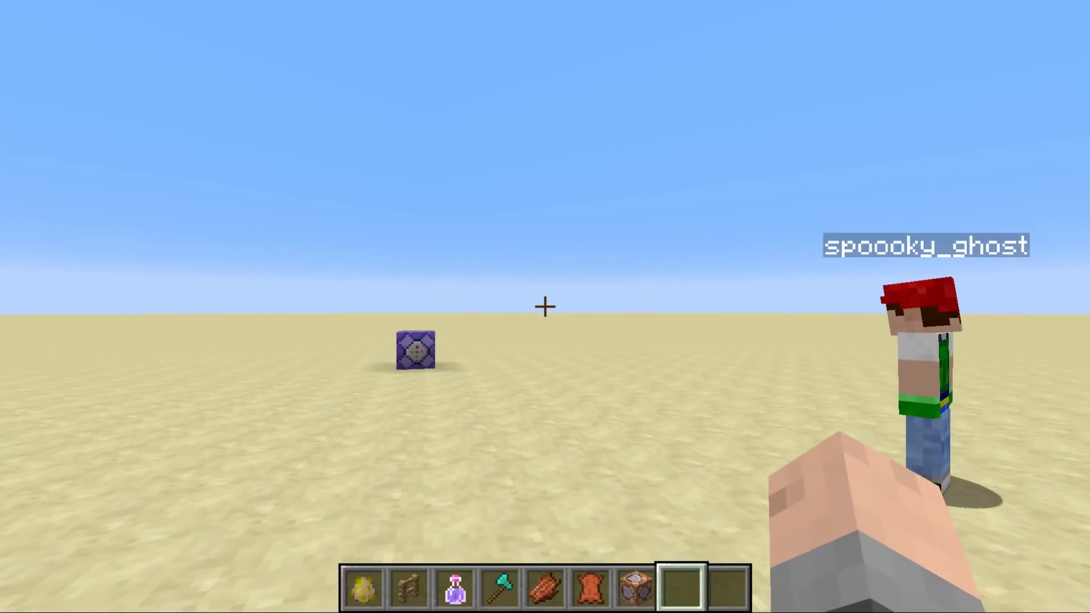
- Walk toward and back from the command block, then bring up the chat log
key("w")
key("s")
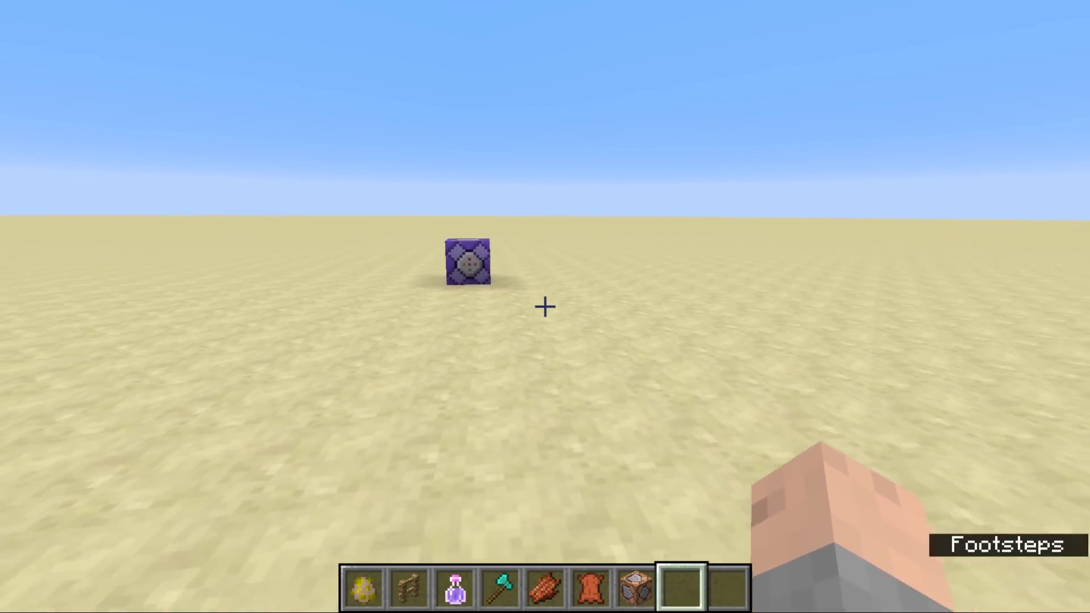
mouse_move(545, 307)
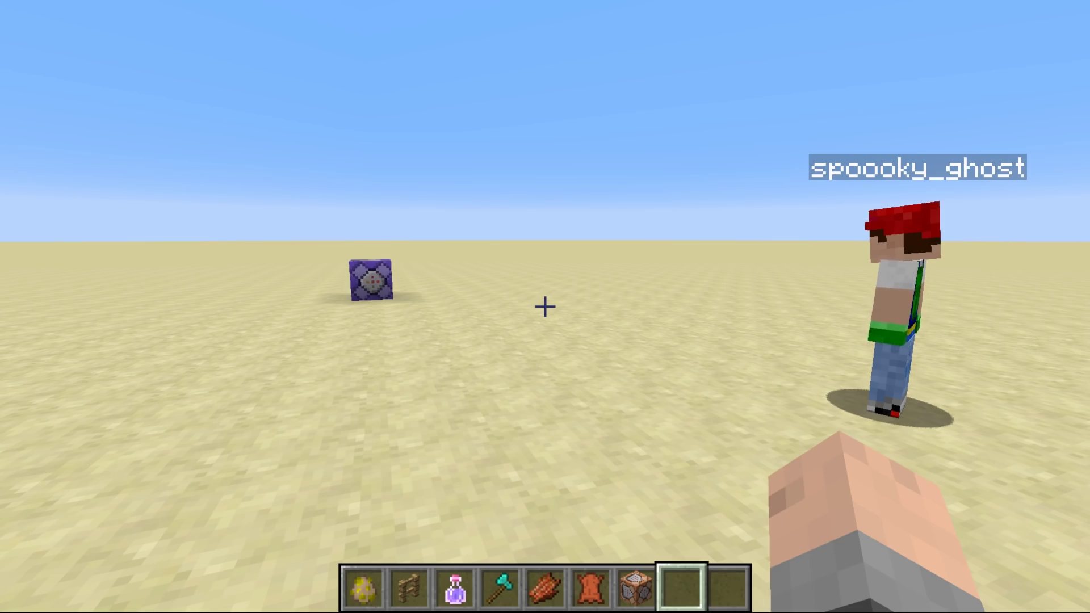
key("t")
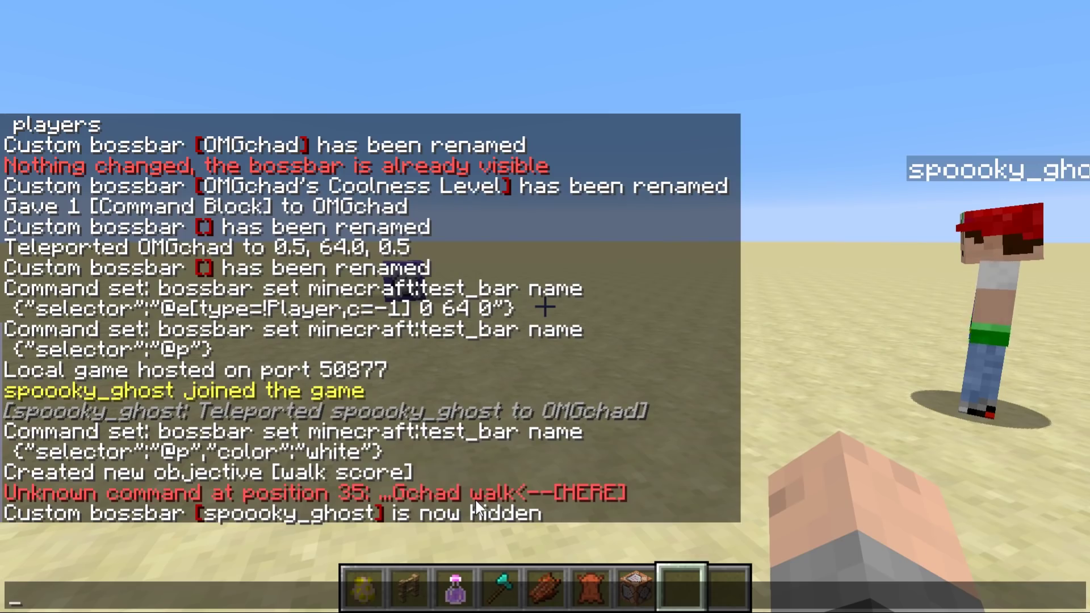
- Begin a /bossbar create command with the lowercase id omgcraft
type("/")
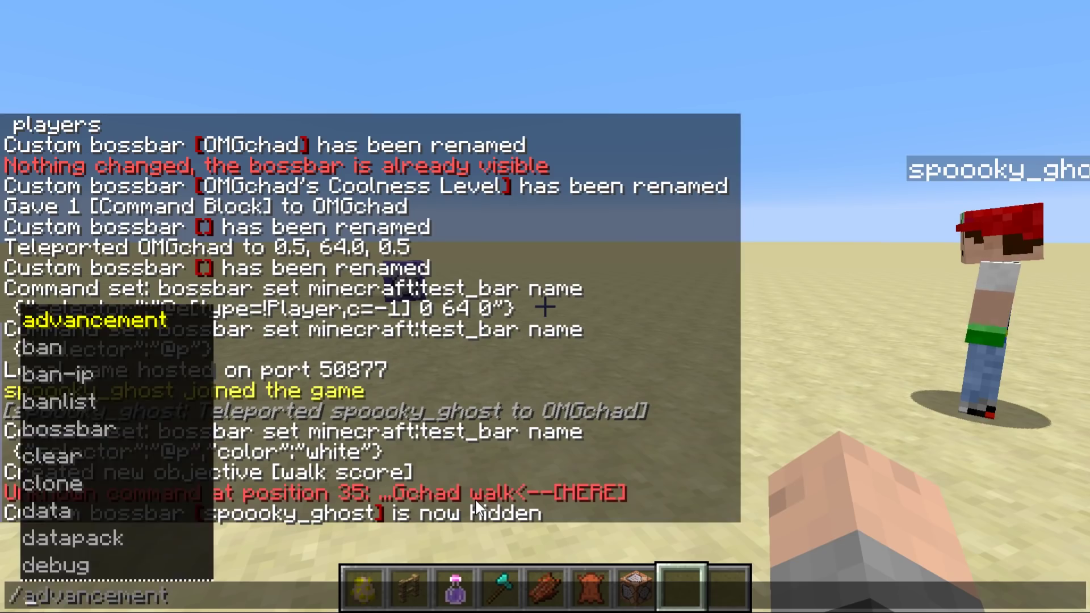
type("bo")
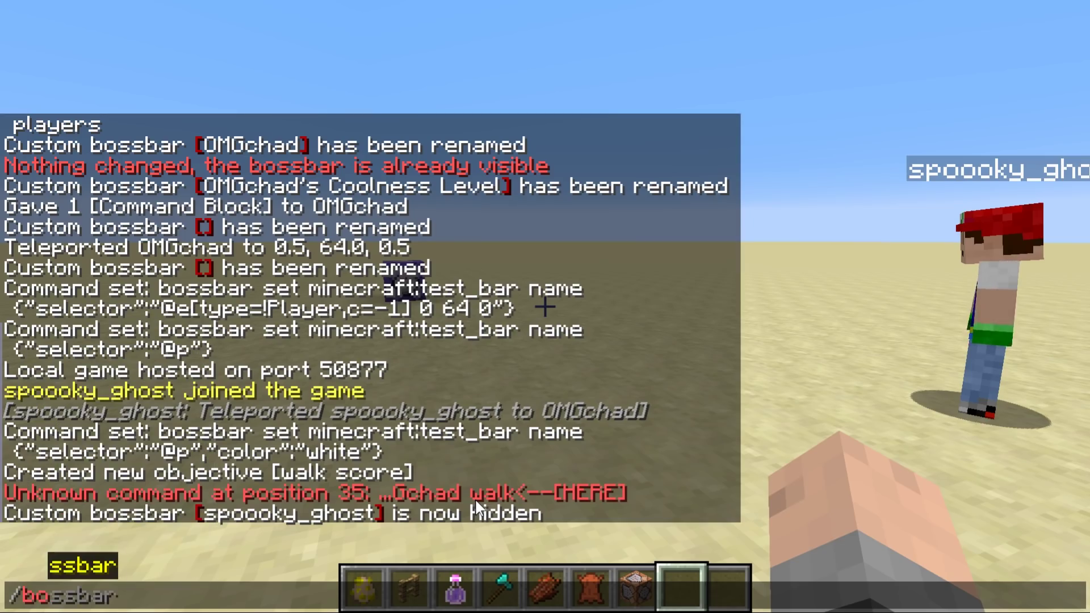
type("ssbar")
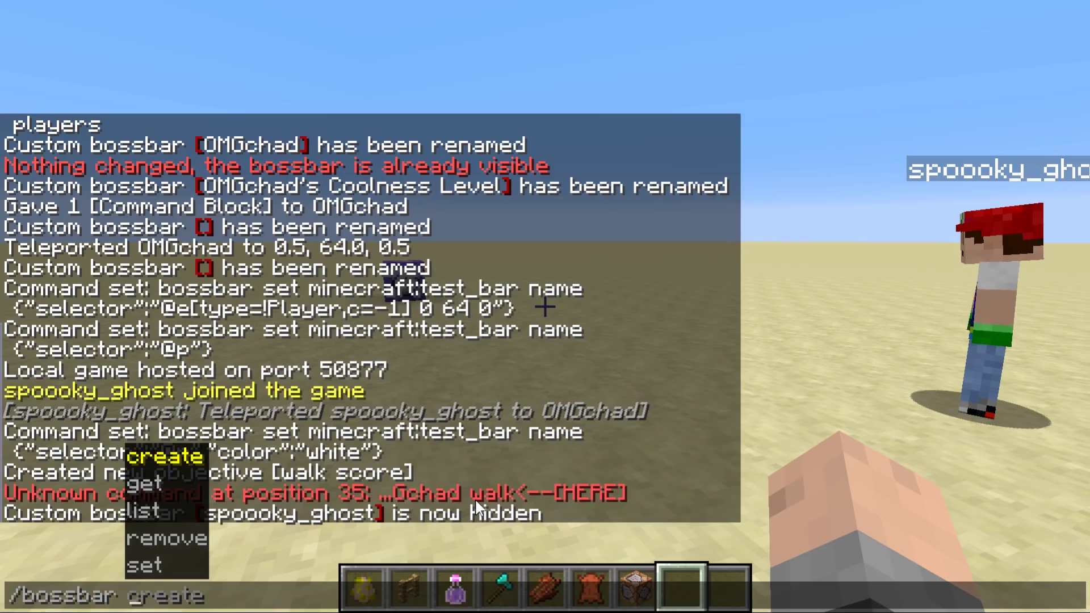
key("Down")
key("Down")
key("Down")
key("Down")
key("Up")
key("Up")
key("Up")
key("Up")
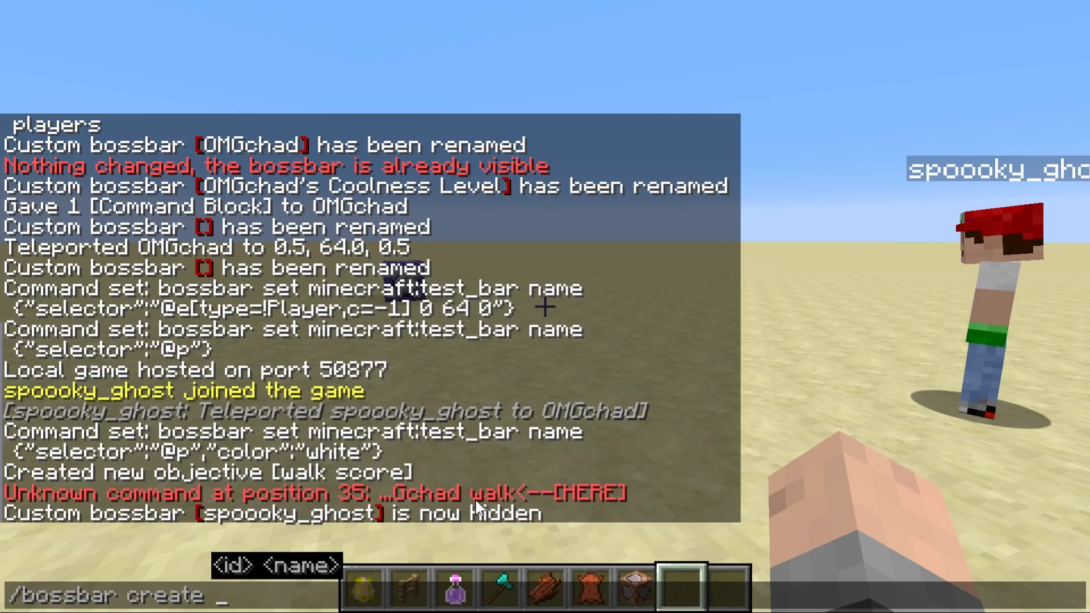
type("omgcraft")
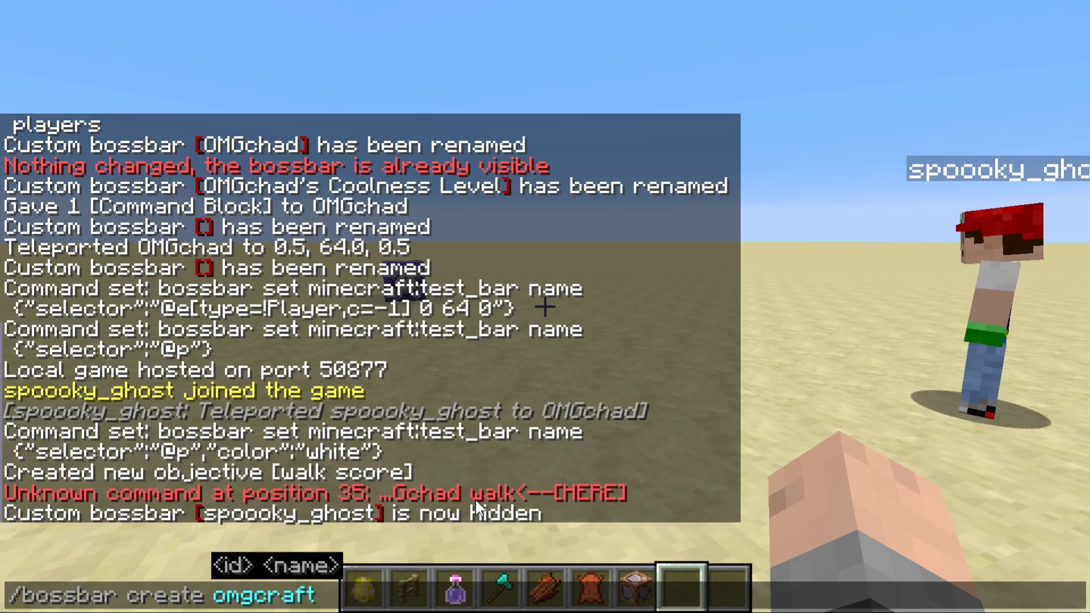
key("BackSpace")
type("F")
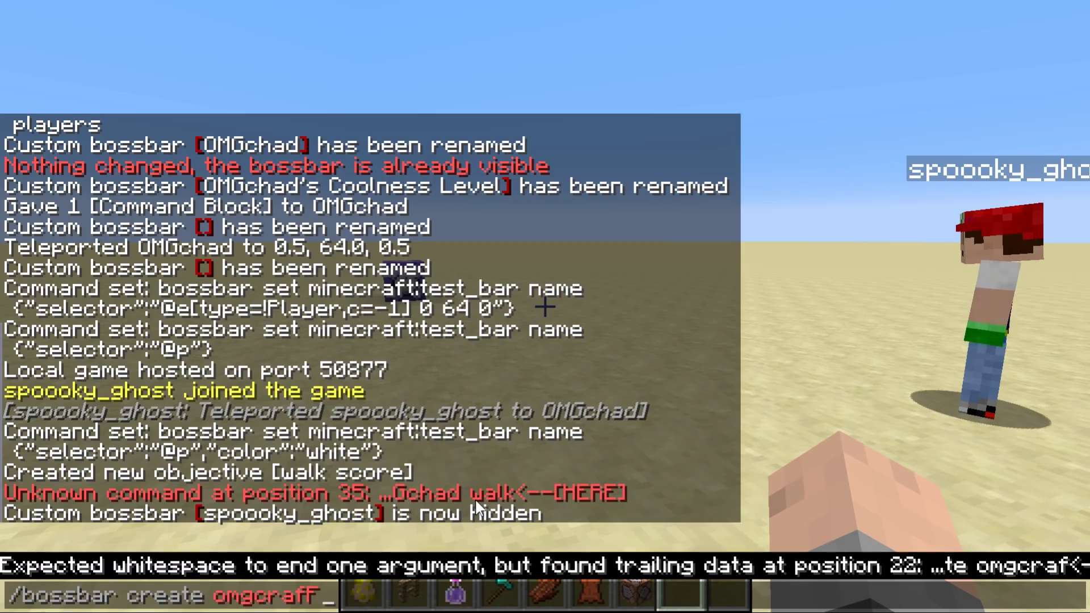
key("BackSpace")
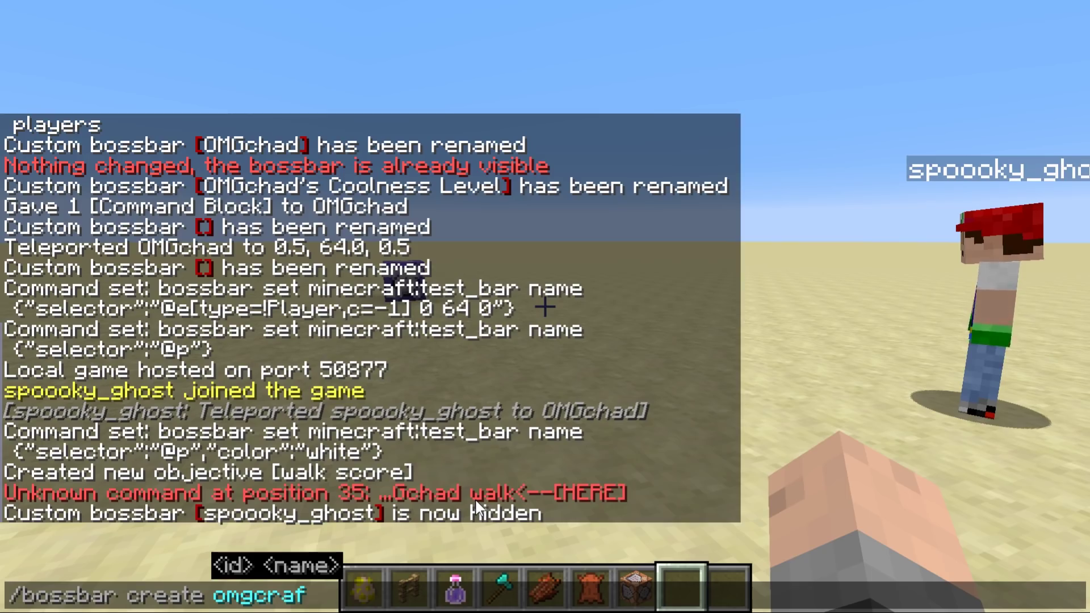
- Add the quoted display name "OMGcraft Test" and run the create command
type("t ")
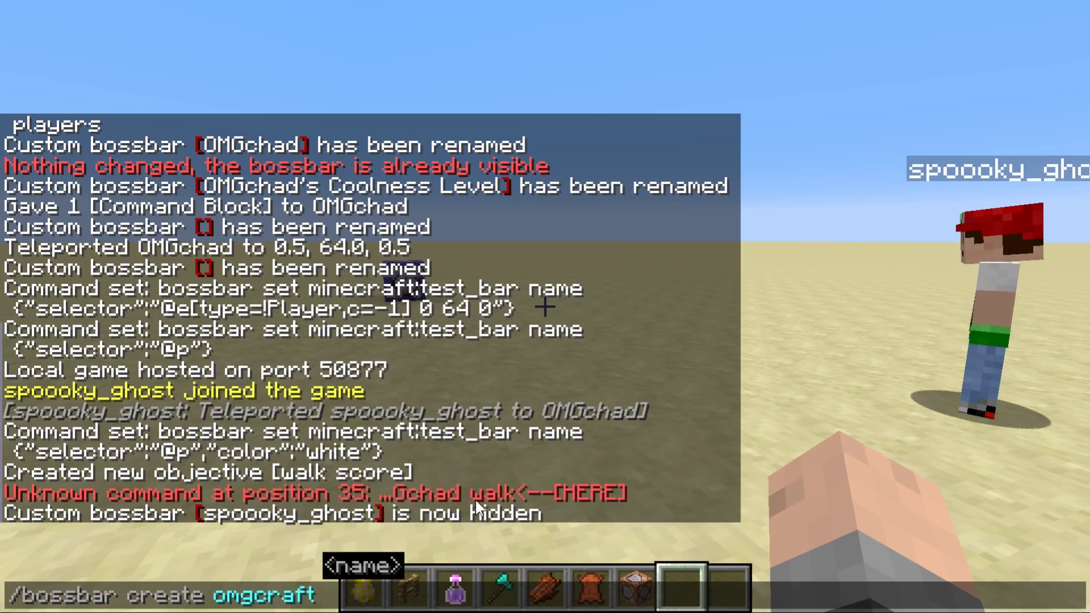
type("OMG")
key("BackSpace")
key("BackSpace")
key("BackSpace")
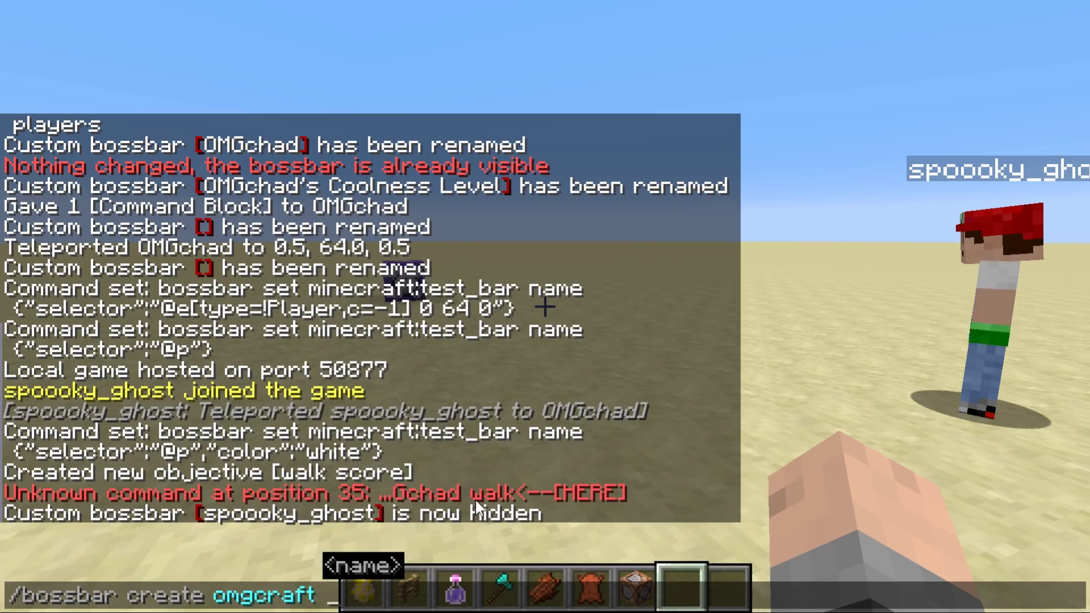
type("OMGcraft Test")
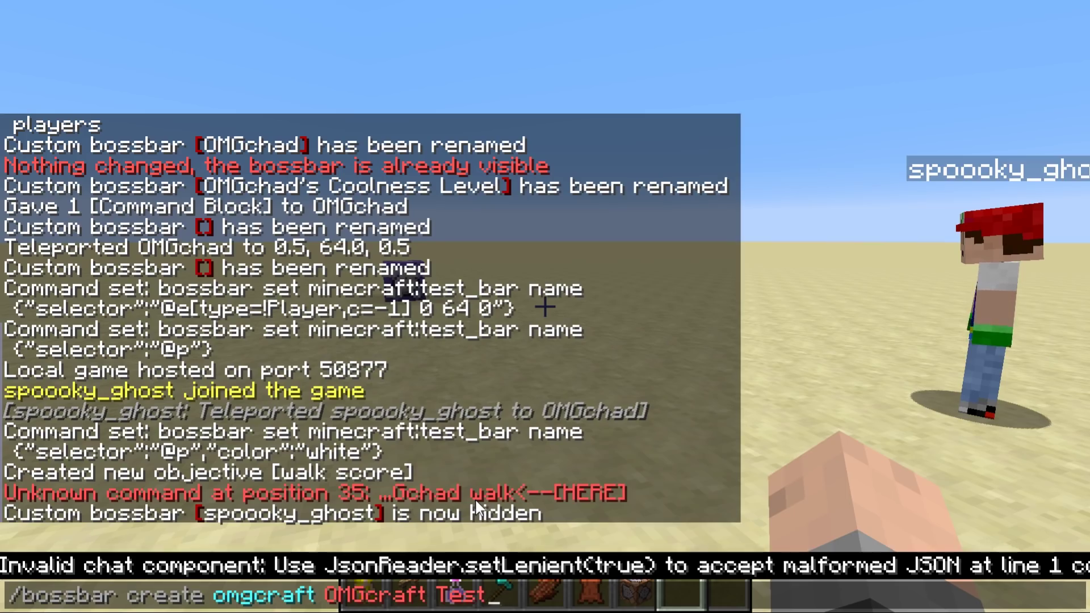
type("\"")
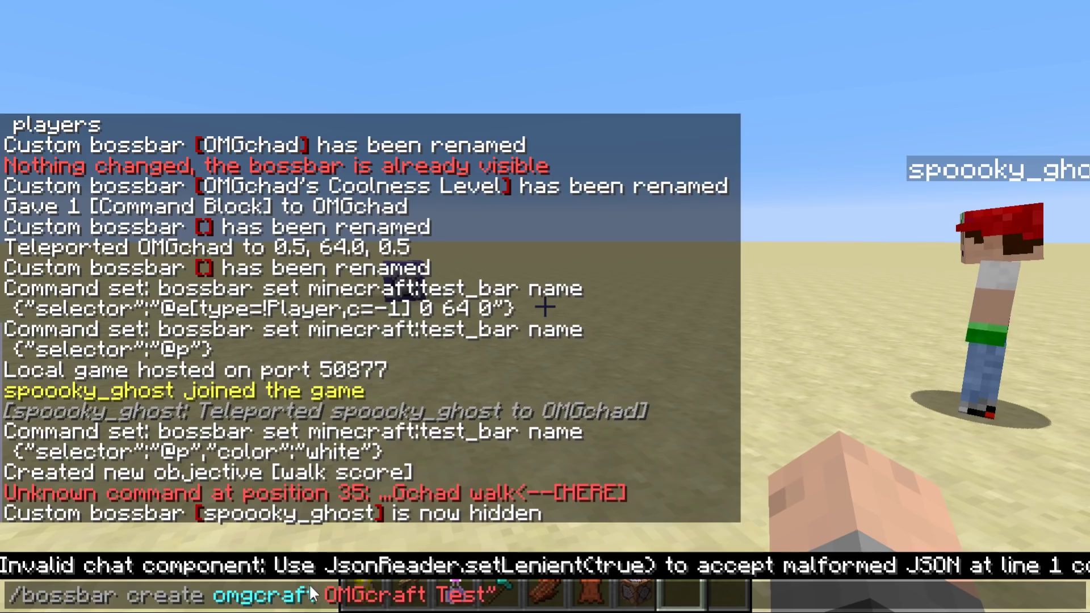
key("Right")
type("\"")
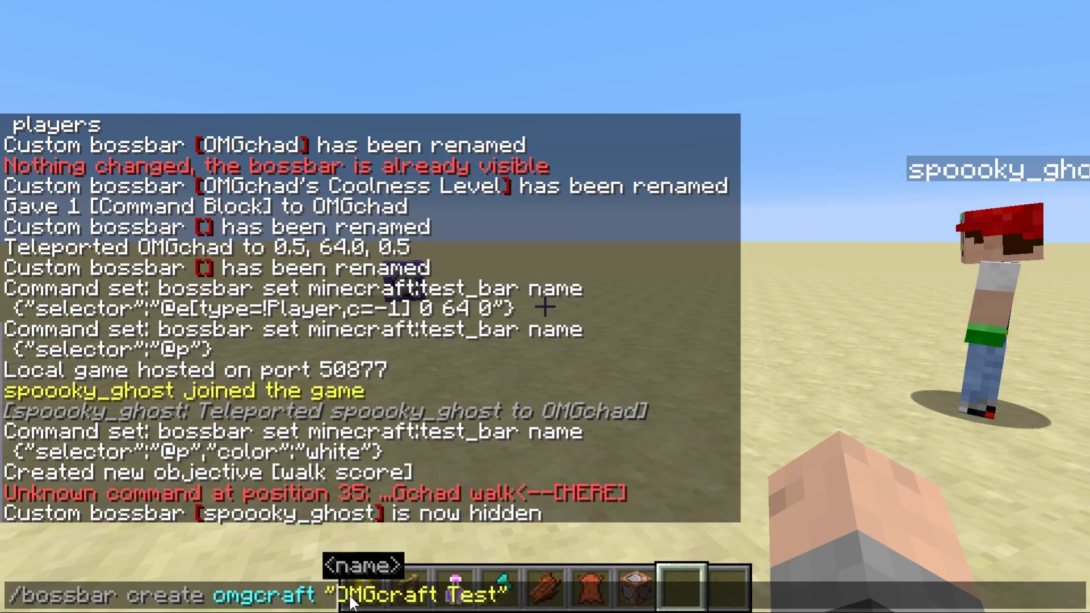
key("Return")
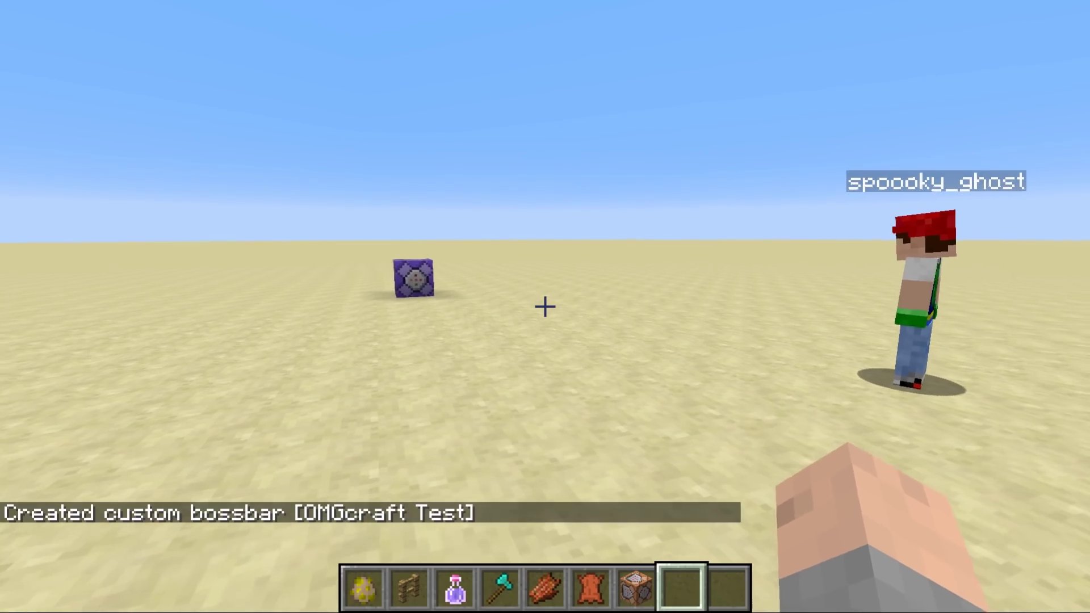
- Recall the earlier bossbar create command and trim it back to /bossbar
key("slash")
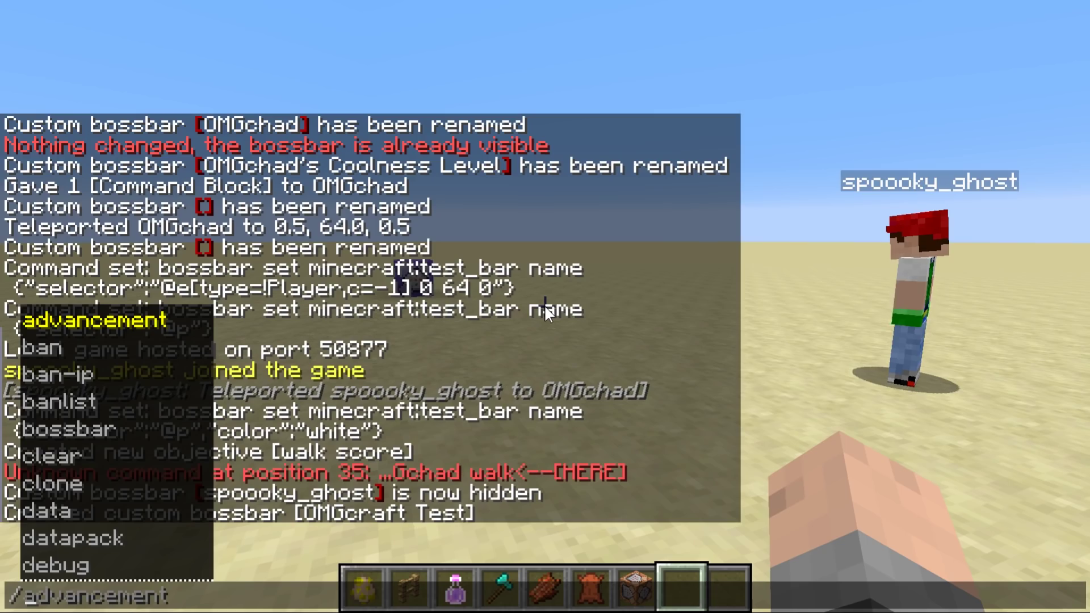
key("Up")
key("Up")
key("Tab")
key("Escape")
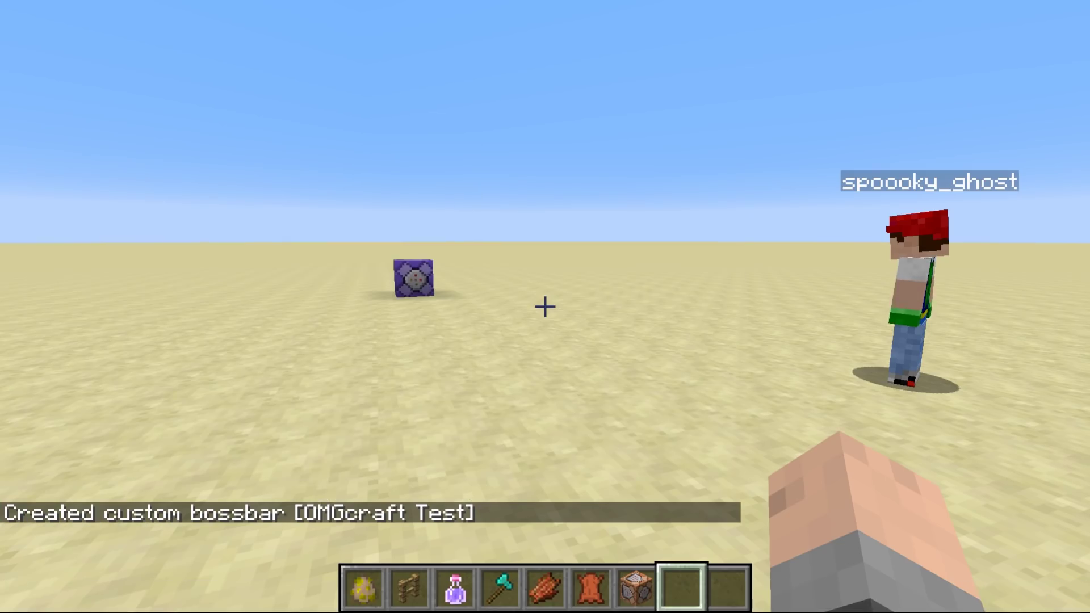
key("t")
key("Up")
mouse_move(358, 507)
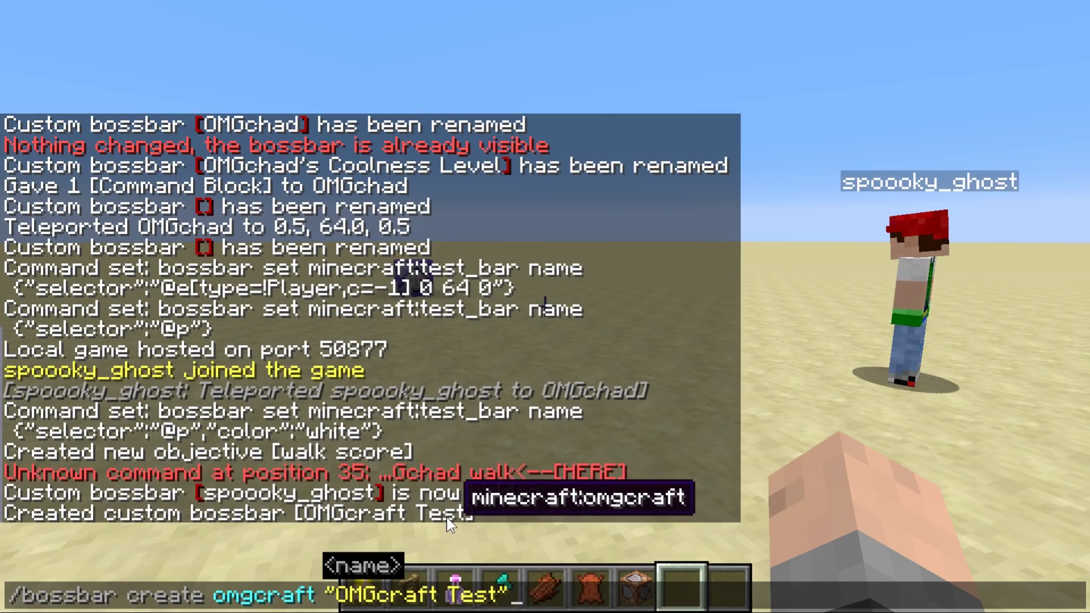
key("BackSpace")
key("BackSpace")
key("BackSpace")
key("BackSpace")
key("BackSpace")
key("BackSpace")
key("BackSpace")
key("BackSpace")
key("BackSpace")
key("BackSpace")
key("BackSpace")
key("BackSpace")
key("BackSpace")
key("BackSpace")
key("BackSpace")
key("BackSpace")
key("BackSpace")
key("BackSpace")
key("BackSpace")
key("BackSpace")
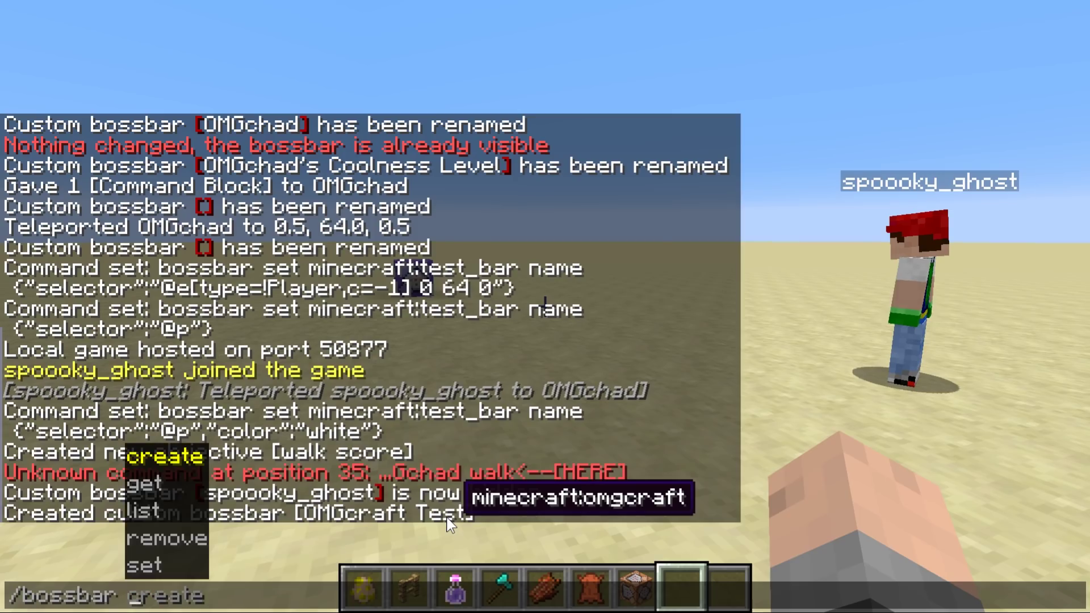
- Complete the command with the get subcommand and the minecraft:omgcraft id
key("Down")
key("Down")
key("Down")
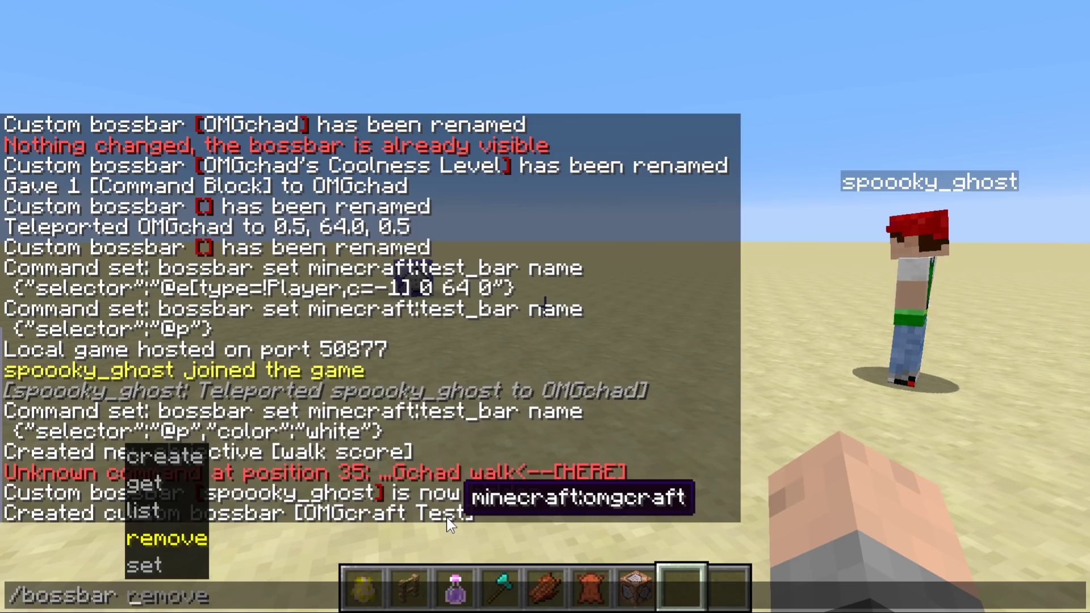
key("Up")
key("Up")
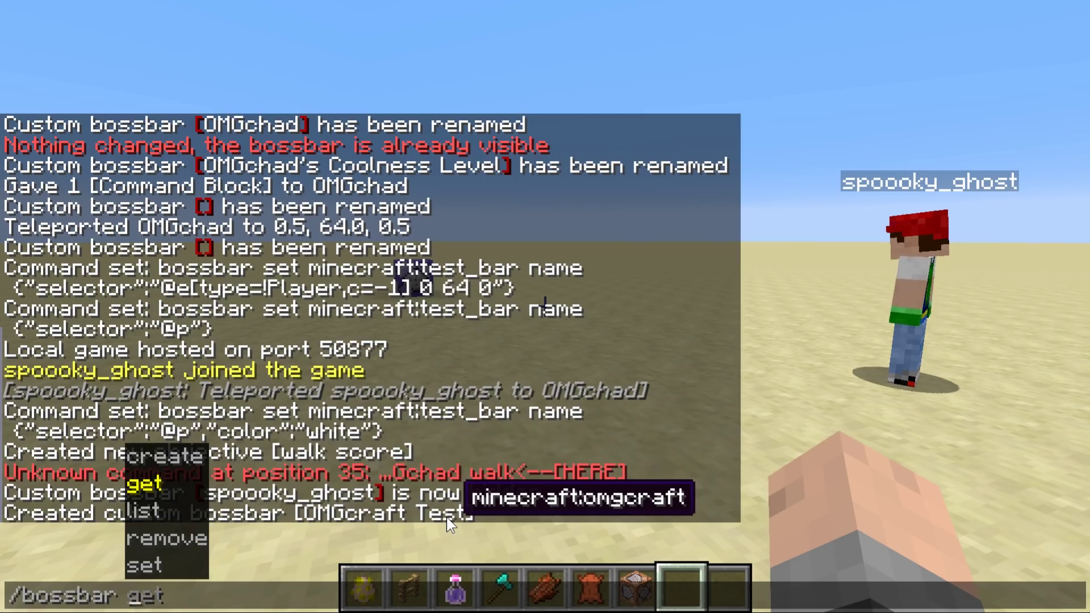
key("Escape")
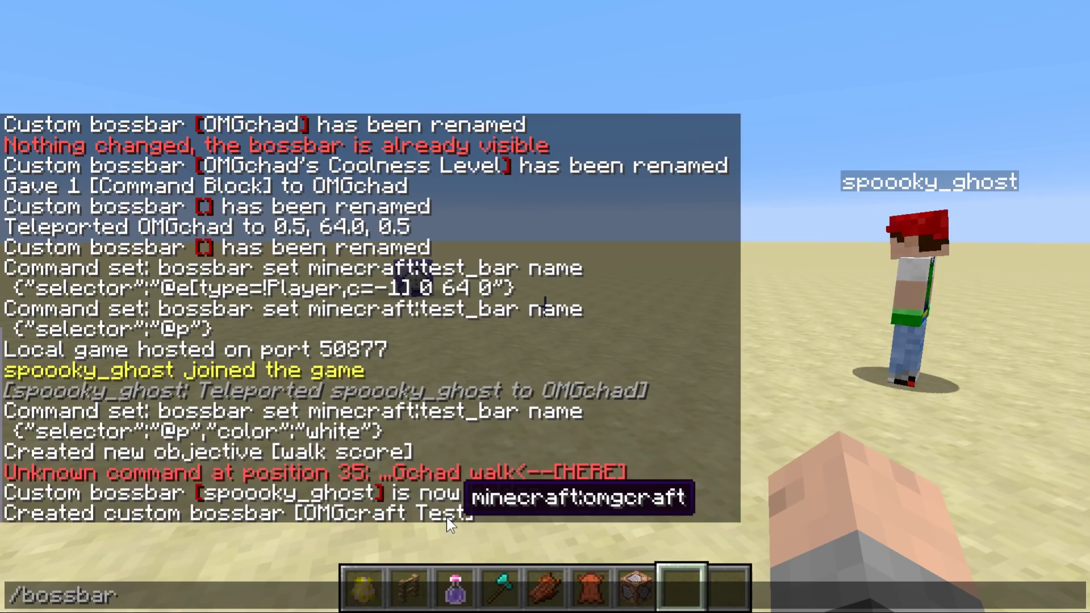
key("Tab")
key("Tab")
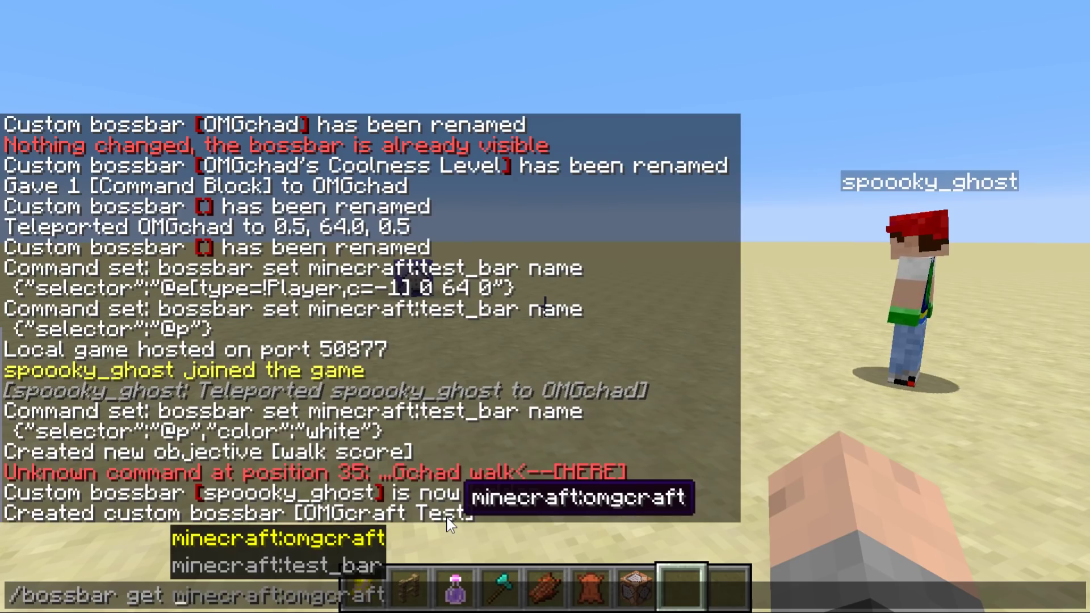
key("Tab")
key("Tab")
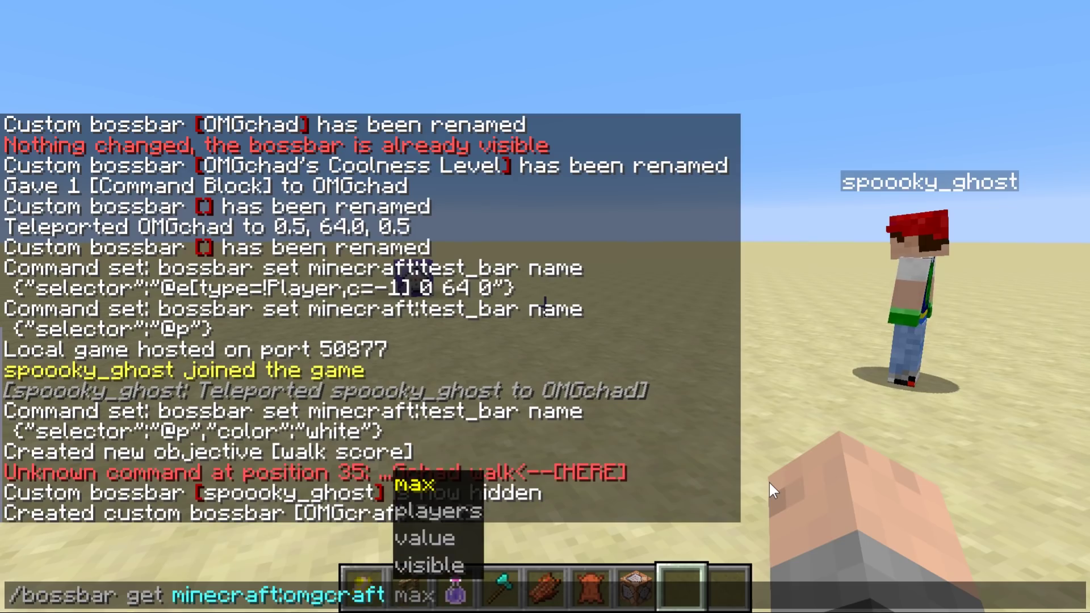
- Add the value property and run /bossbar get minecraft:omgcraft value
key("Down")
key("Down")
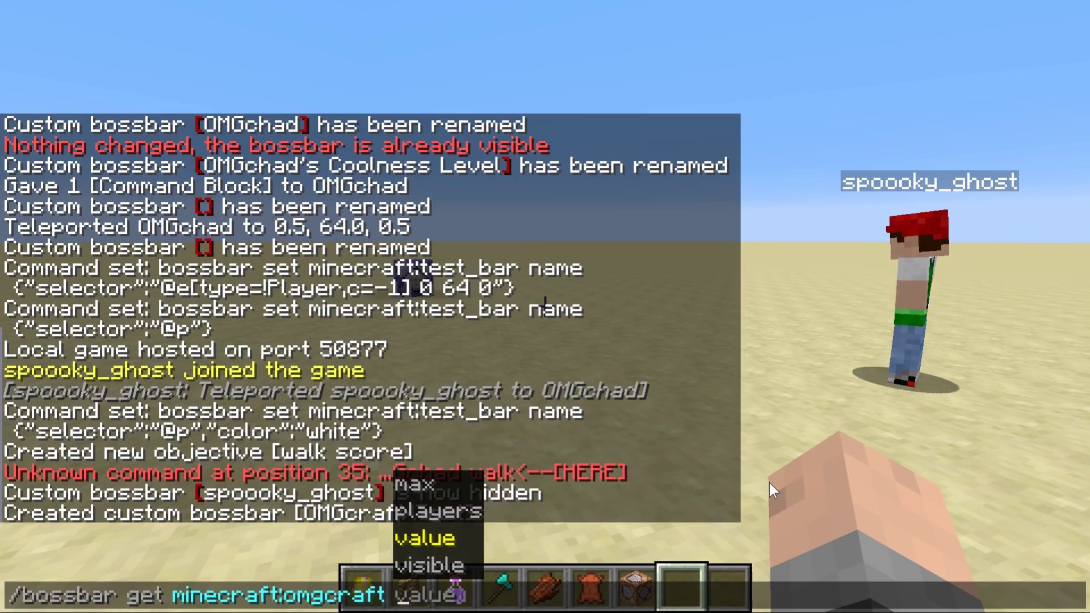
key("Down")
key("Up")
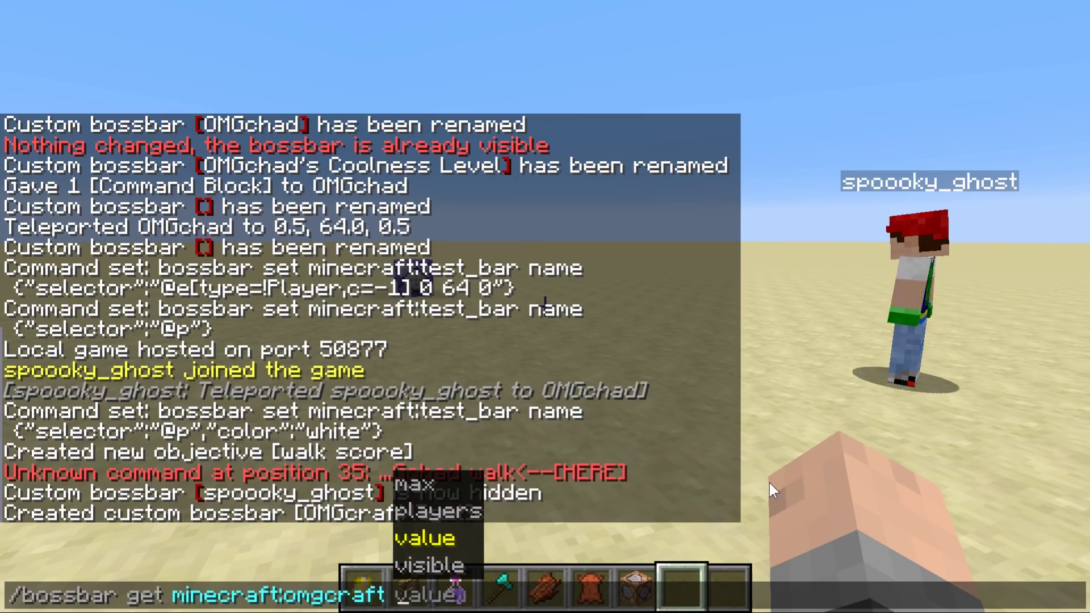
key("Escape")
key("Tab")
key("Down")
key("Down")
key("Tab")
key("Return")
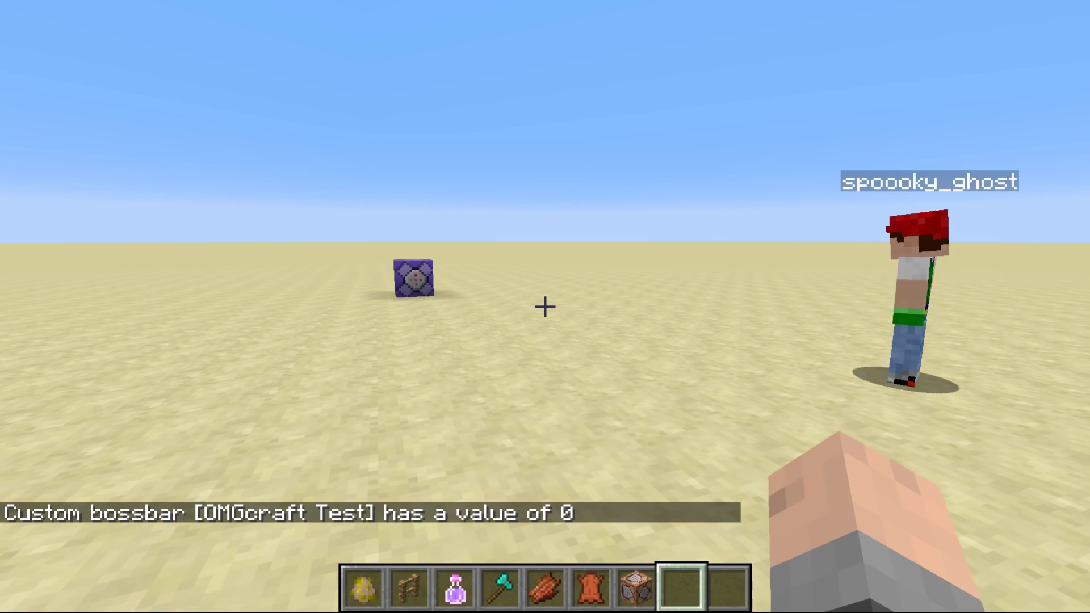
- Run /bossbar list to show all active custom bossbars
type("/bossbar")
key("Tab")
key("Down")
key("Down")
key("Up")
key("Down")
key("Escape")
key("Tab")
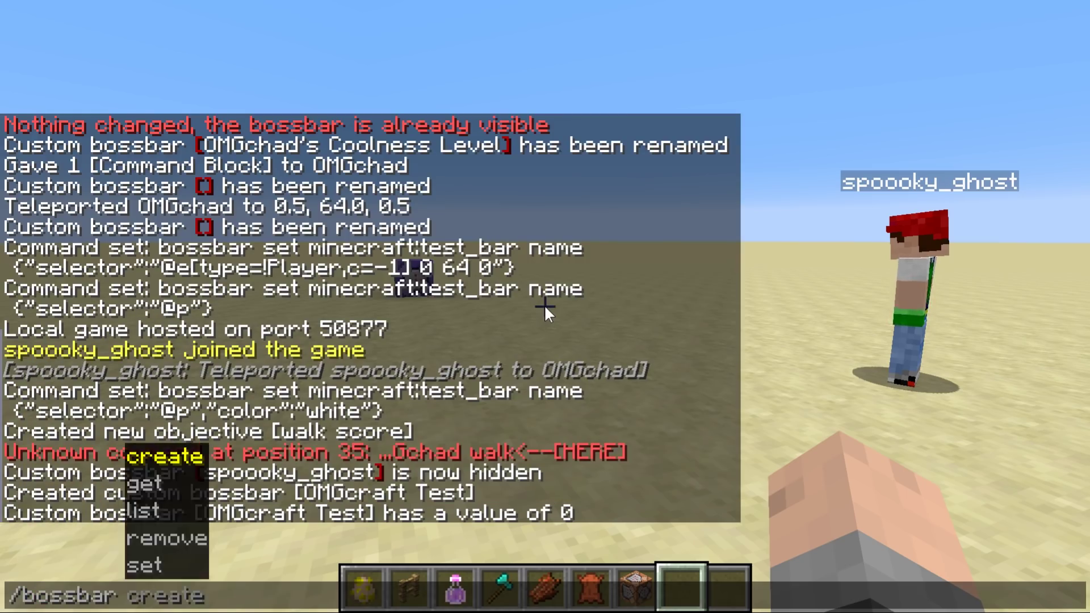
key("Down")
key("Down")
key("Tab")
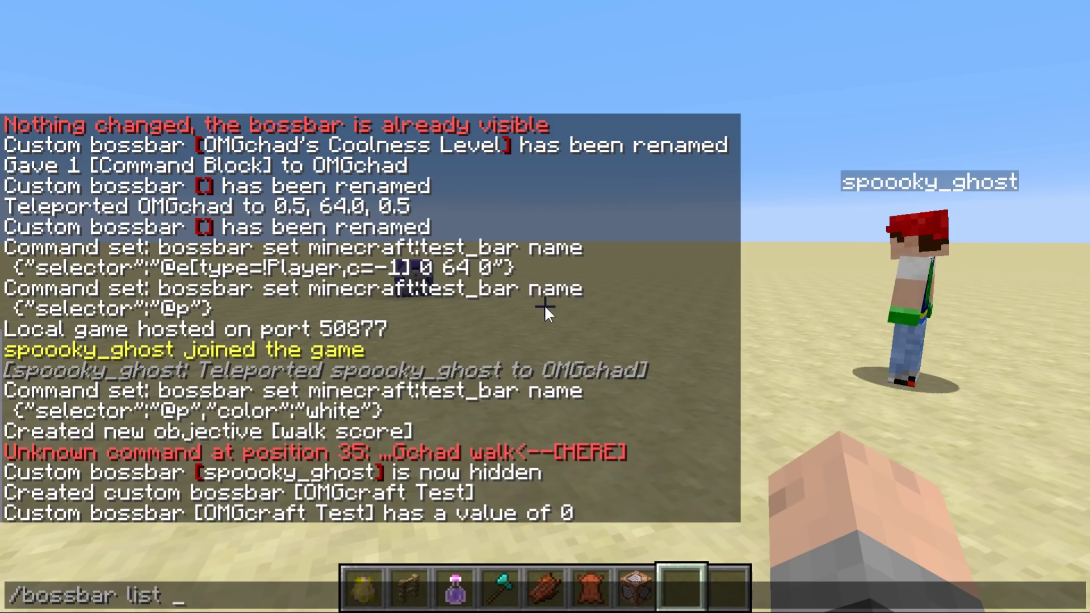
key("Return")
- Inspect the listed spoooky_ghost and OMGcraft Test entries in chat to see their IDs
key("t")
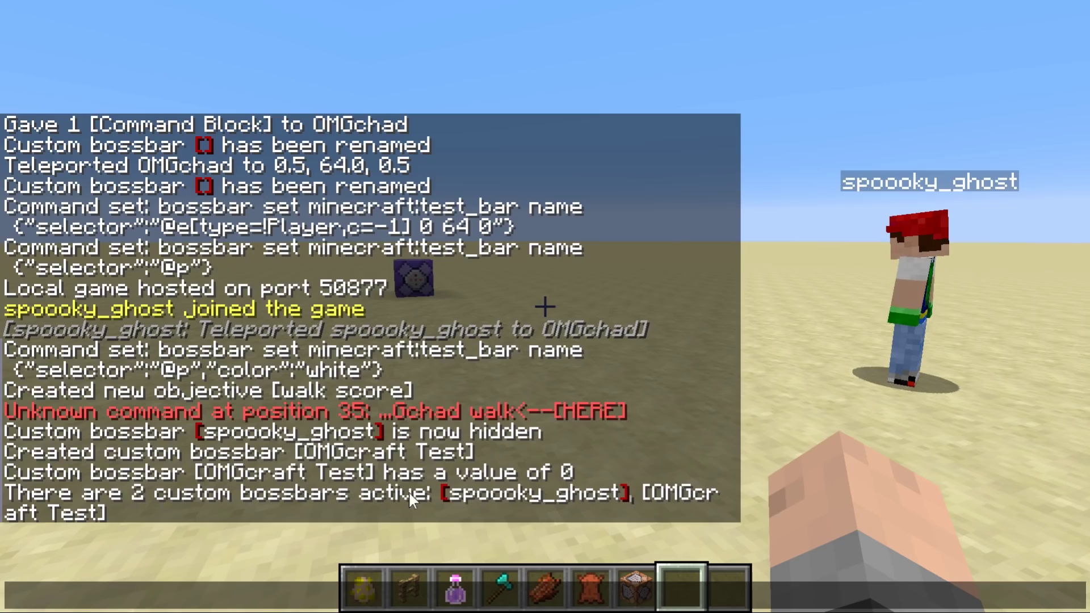
mouse_move(531, 497)
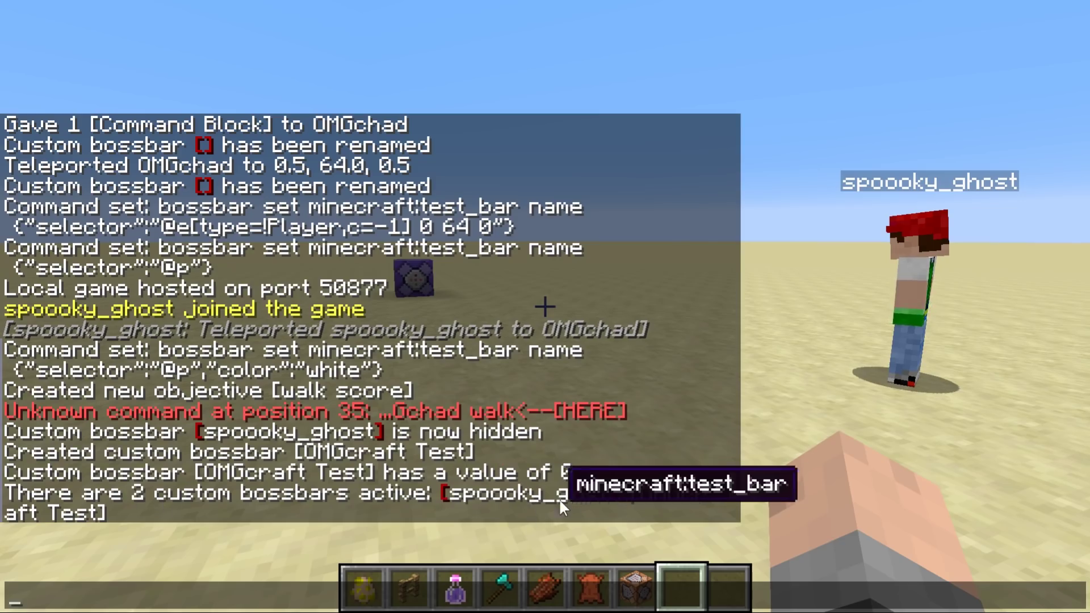
mouse_move(677, 496)
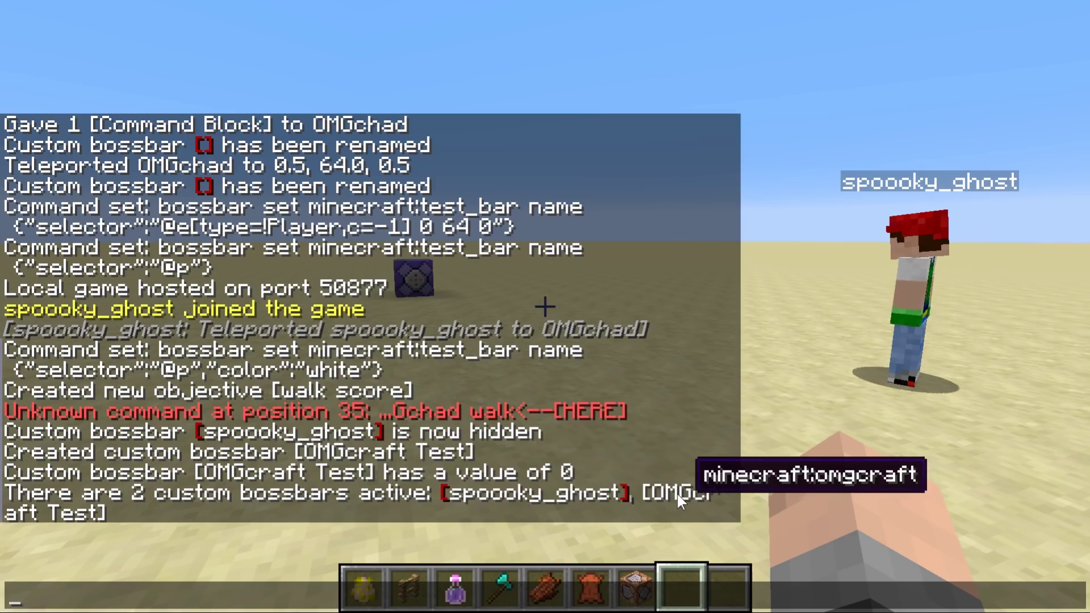